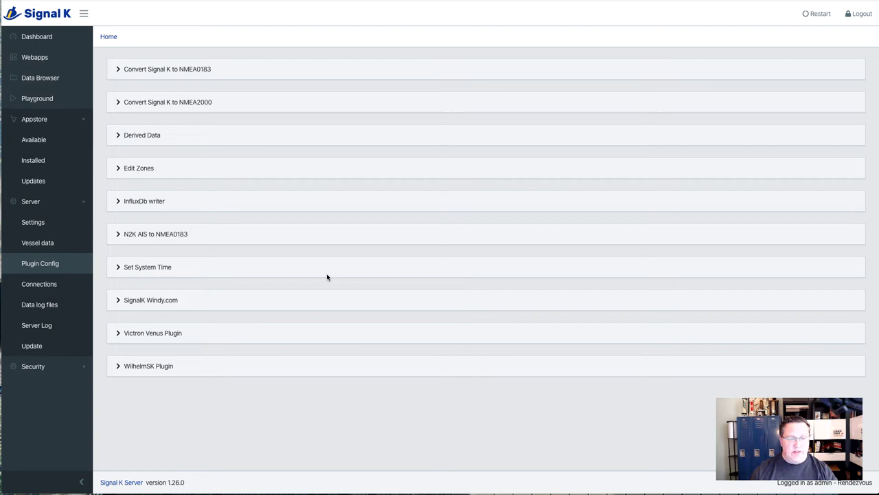
# Expand the InfluxDb writer plugin to review host localhost, port 8086, database rendezvous and the Black list type
pyautogui.click(130, 200)
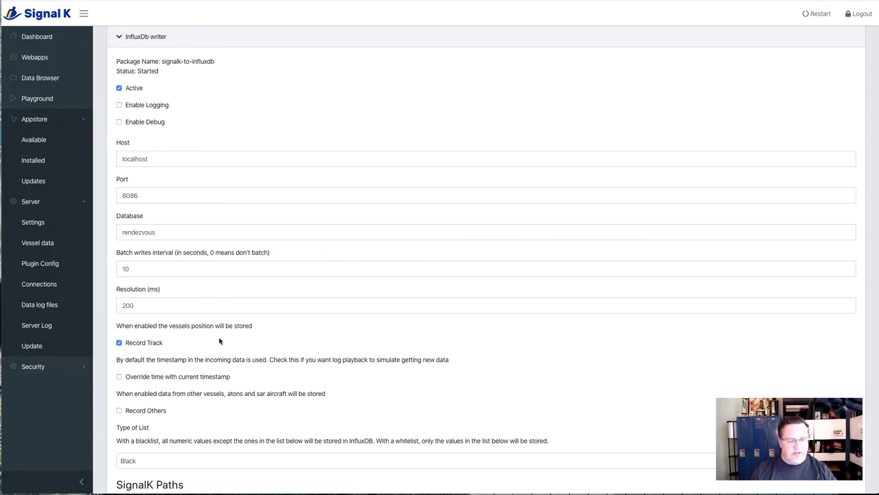
pyautogui.scroll(-2, 226, 370)
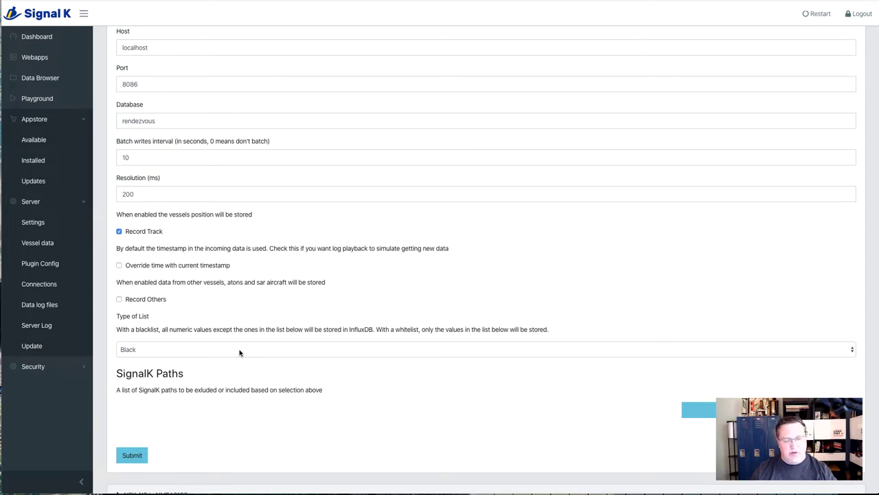
pyautogui.click(239, 351)
pyautogui.click(239, 349)
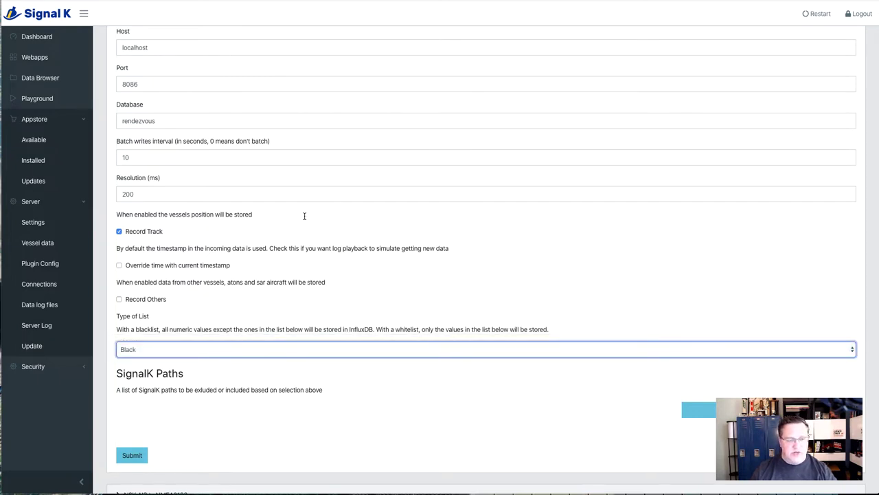
pyautogui.scroll(3, 284, 317)
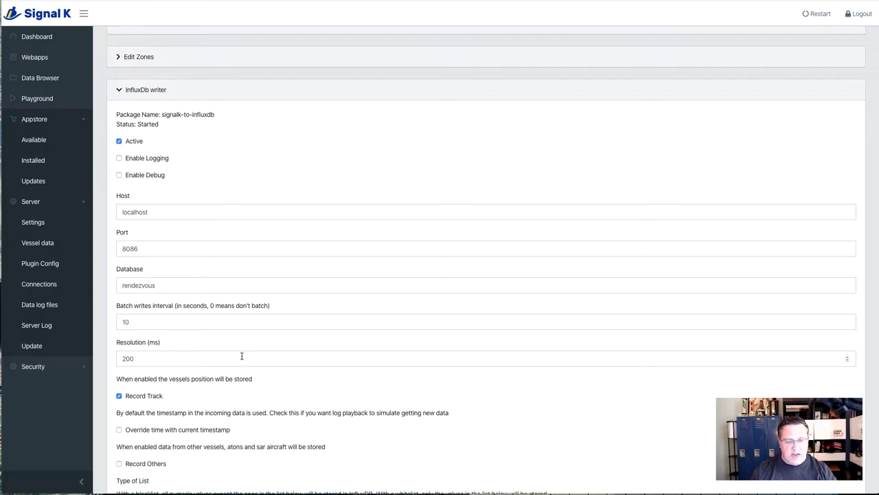
# In Terminal, run sudo du -h rendezvous to confirm the database uses 2.9G
pyautogui.press('super+Tab')
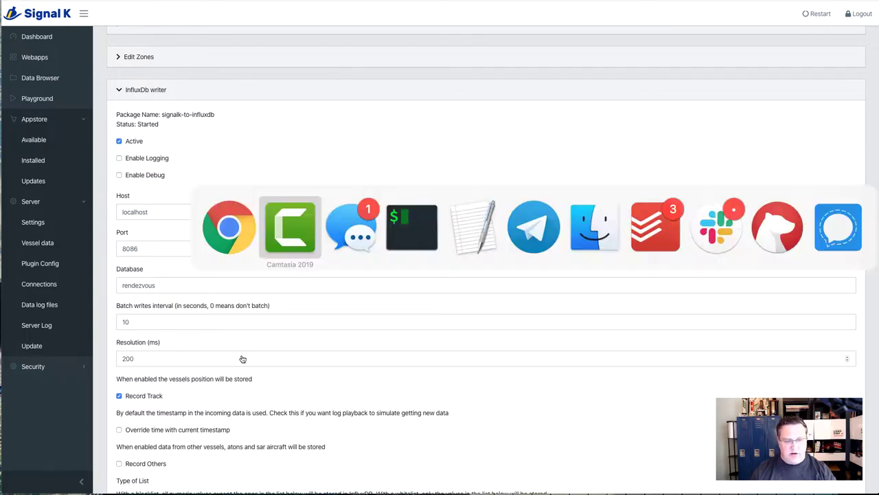
pyautogui.press('super+Tab')
pyautogui.press('super+Tab')
pyautogui.press('super+Tab')
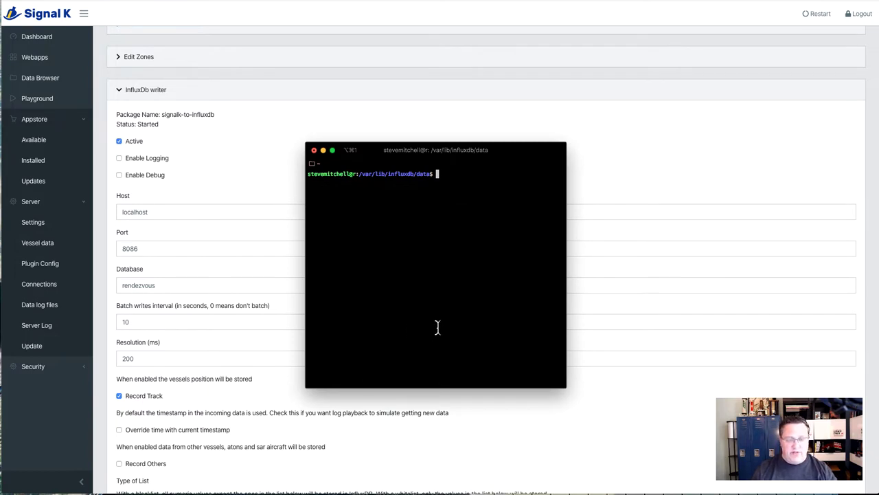
pyautogui.write('sudo du -h rendezvous')
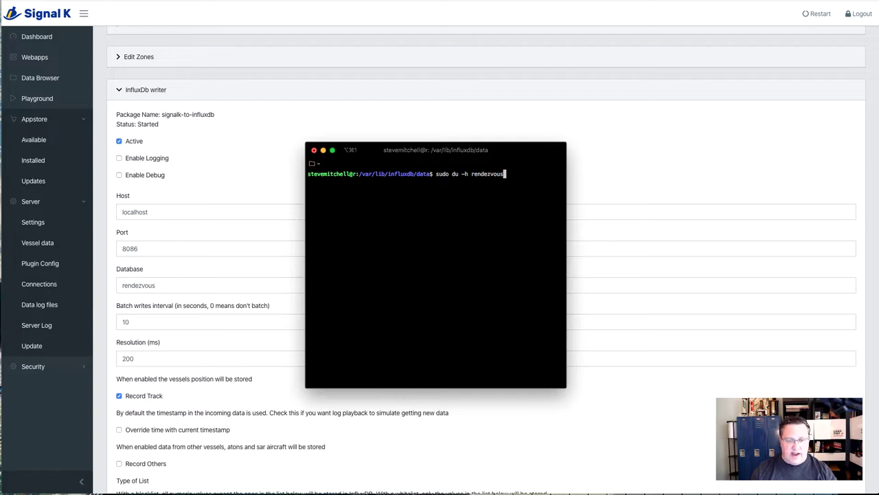
pyautogui.press('Return')
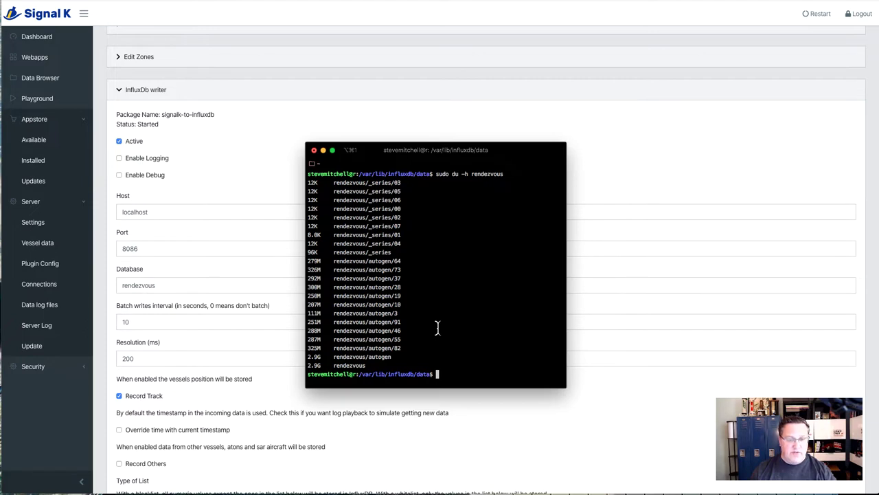
pyautogui.press('super+Tab')
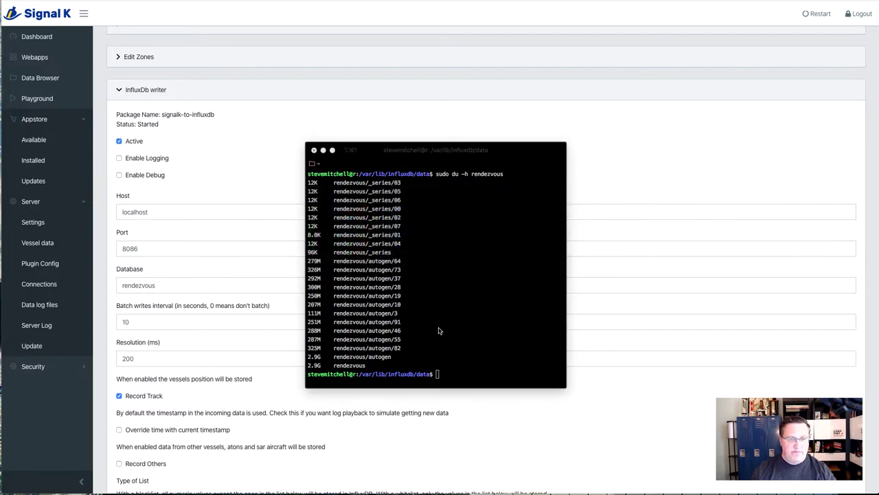
# Return to the browser's Grafana tab showing the Rendezvous Real-Time Weather dashboard over 7 days
pyautogui.click(334, 123)
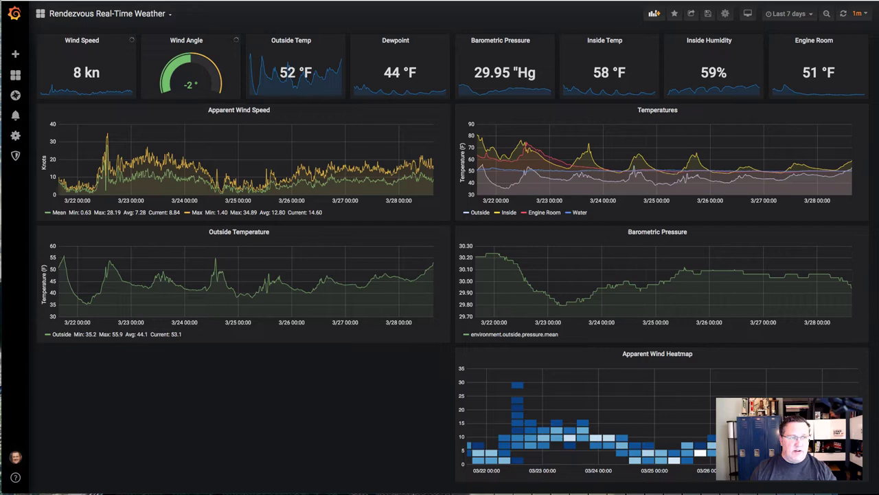
pyautogui.hotkey('ctrl', 'Tab')
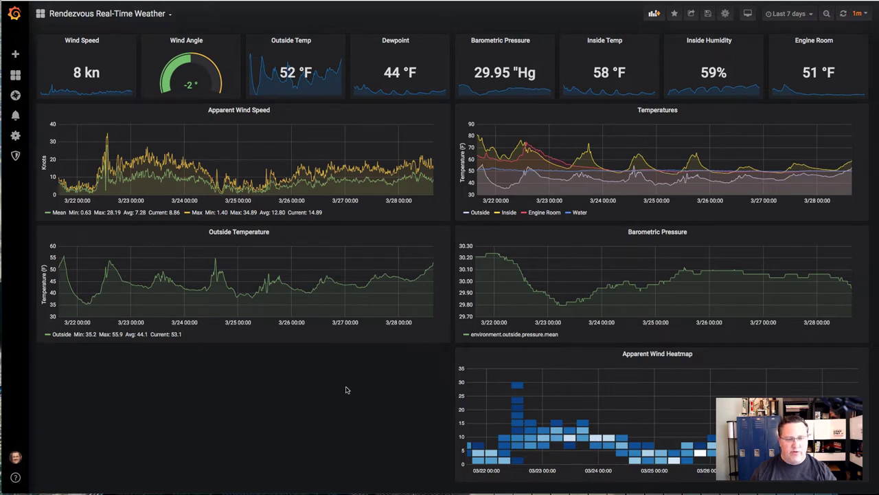
# Keep the 1m auto-refresh and switch the time range to Last 1 hour, then Last 24 hours
pyautogui.click(866, 15)
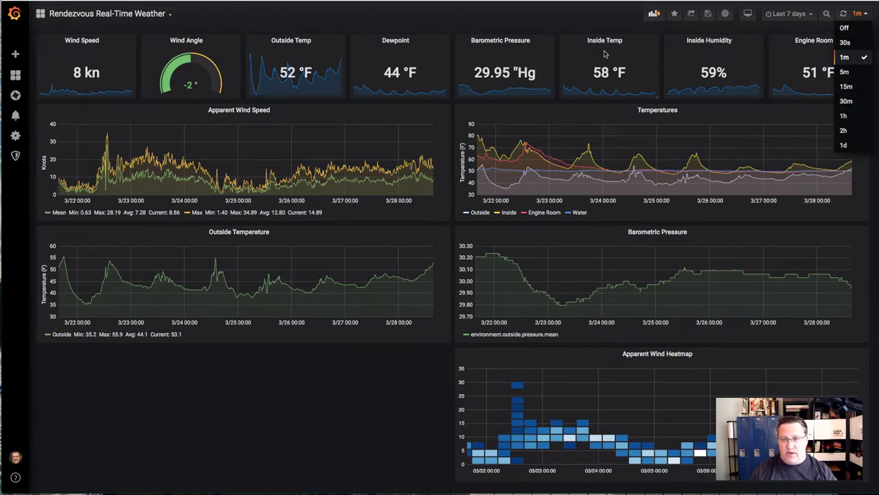
pyautogui.click(543, 14)
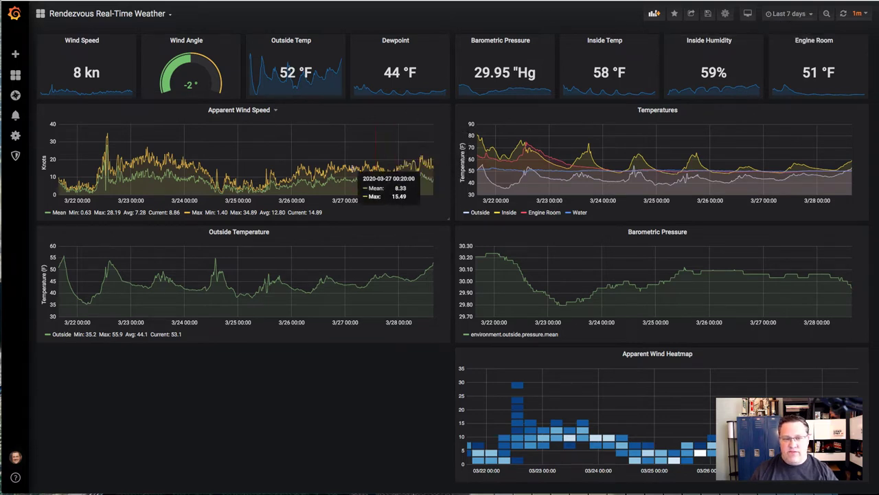
pyautogui.click(802, 14)
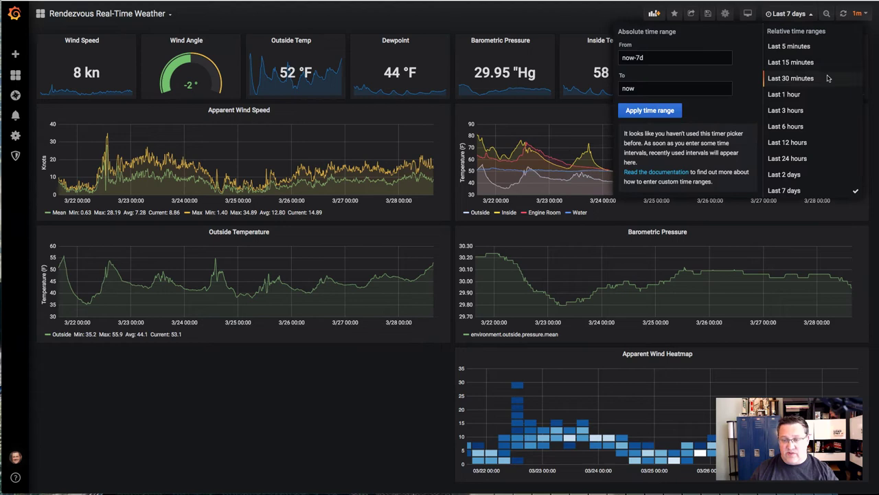
pyautogui.click(831, 93)
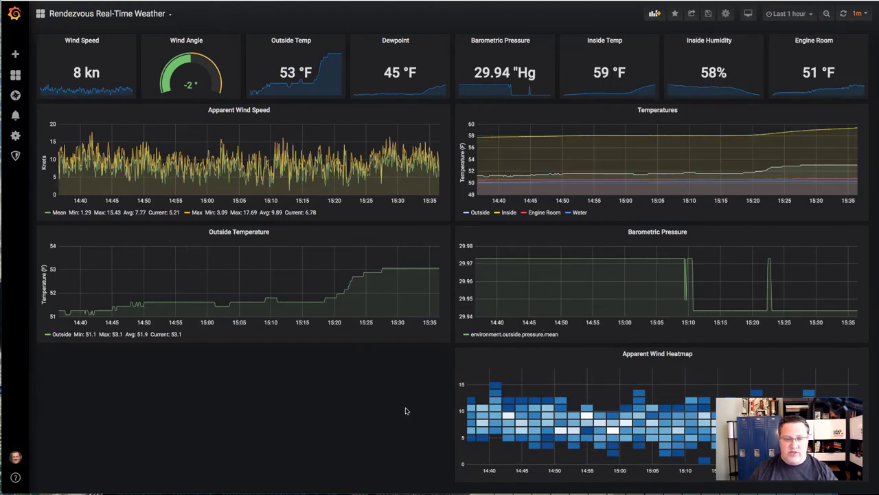
pyautogui.click(788, 13)
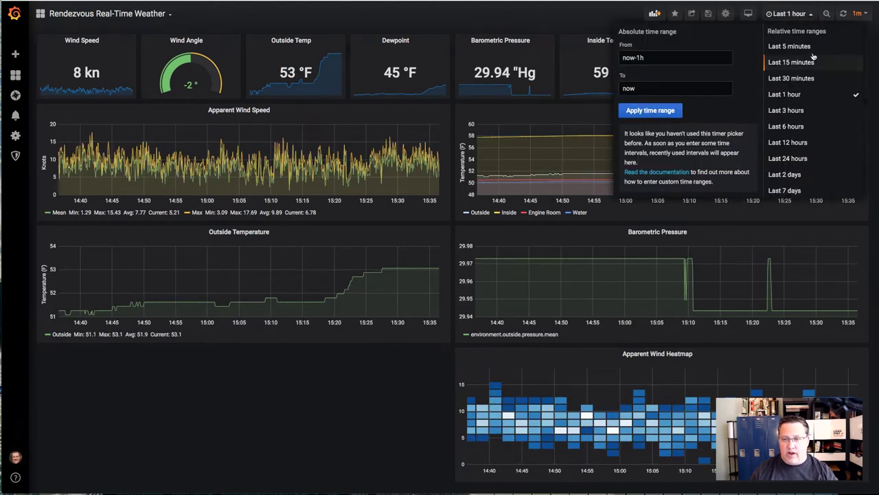
pyautogui.click(810, 159)
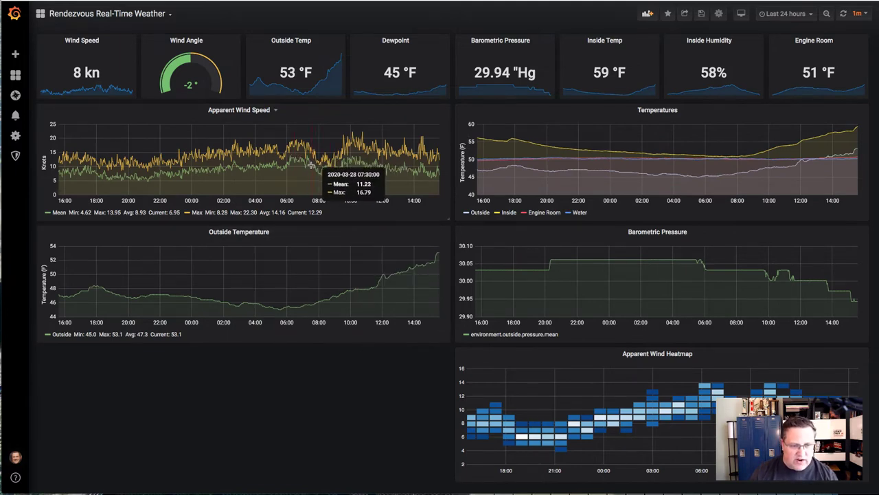
# Zoom the graphs into a morning wind stretch, then set the time range to Last 6 hours
pyautogui.moveTo(310, 166); pyautogui.dragTo(359, 172)
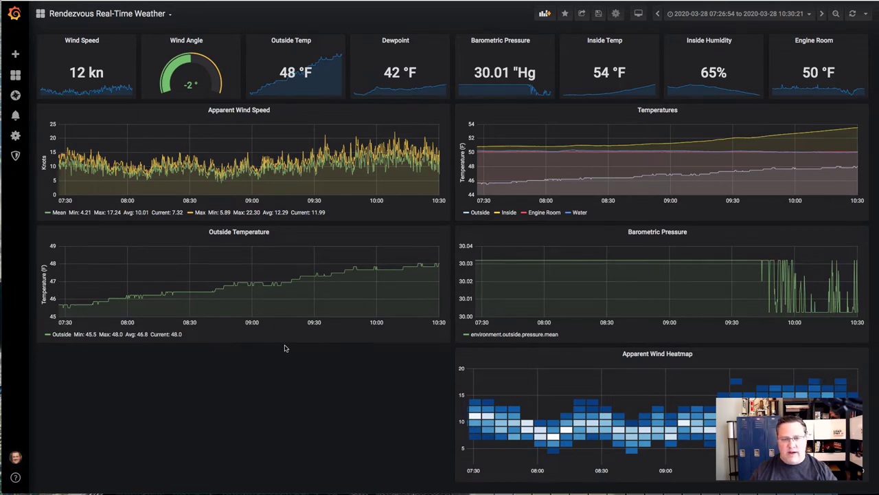
pyautogui.click(746, 13)
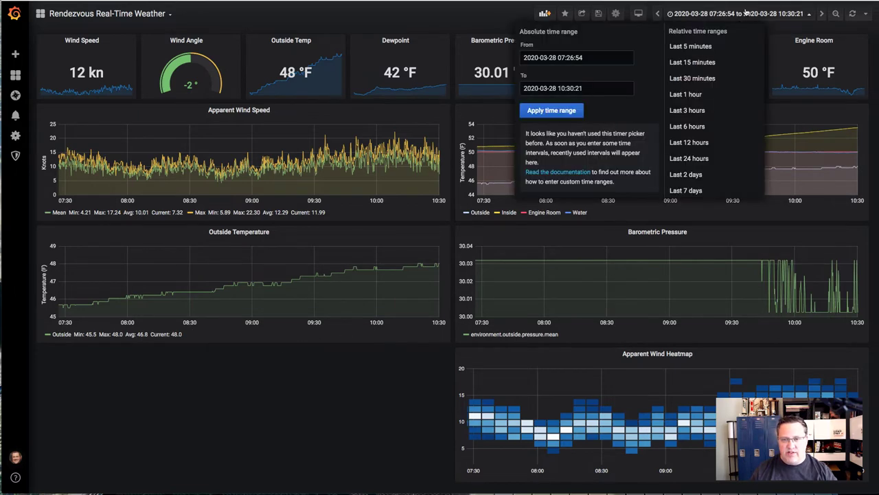
pyautogui.click(720, 127)
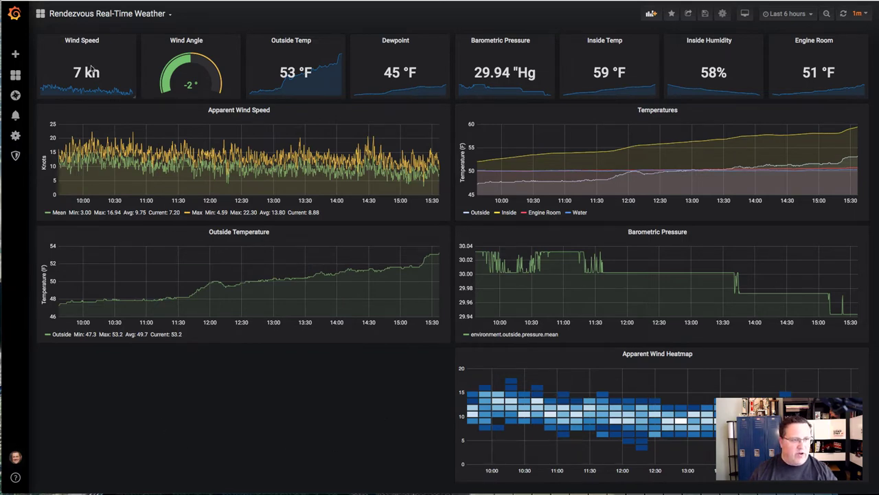
pyautogui.rightClick(141, 392)
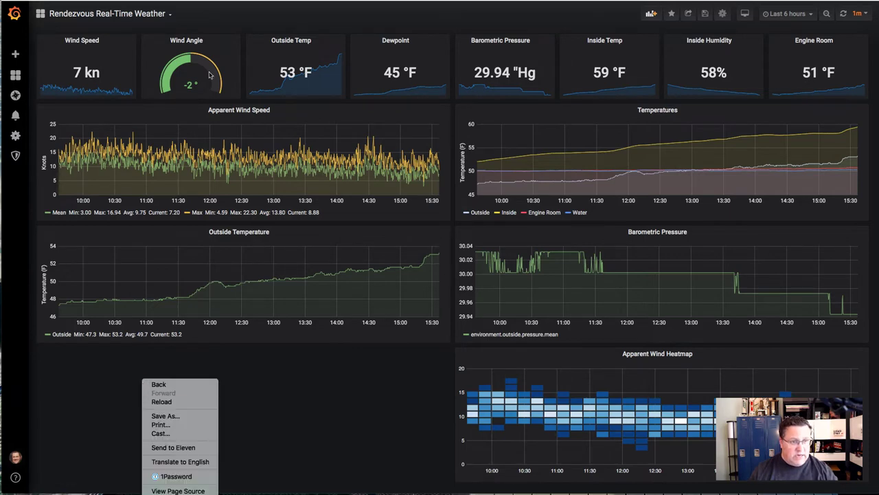
pyautogui.click(561, 19)
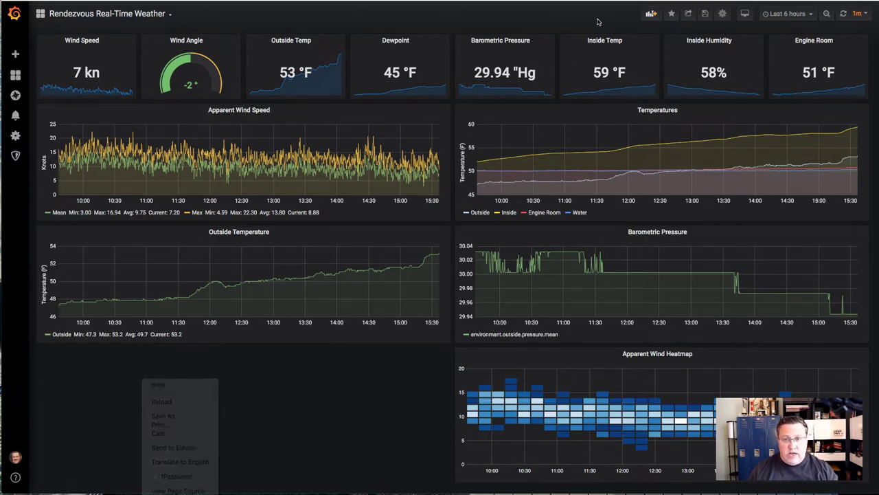
# Add a new panel whose query reads the environment.depth.belowTransducer measurement
pyautogui.click(651, 14)
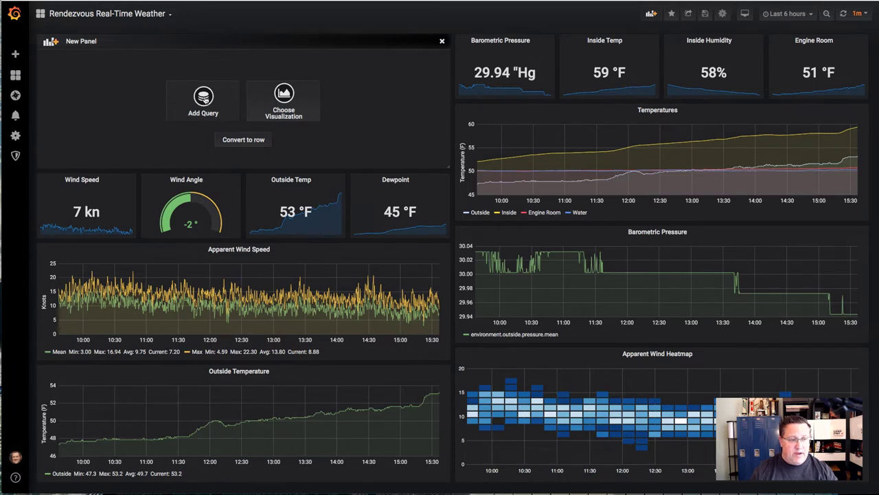
pyautogui.click(204, 98)
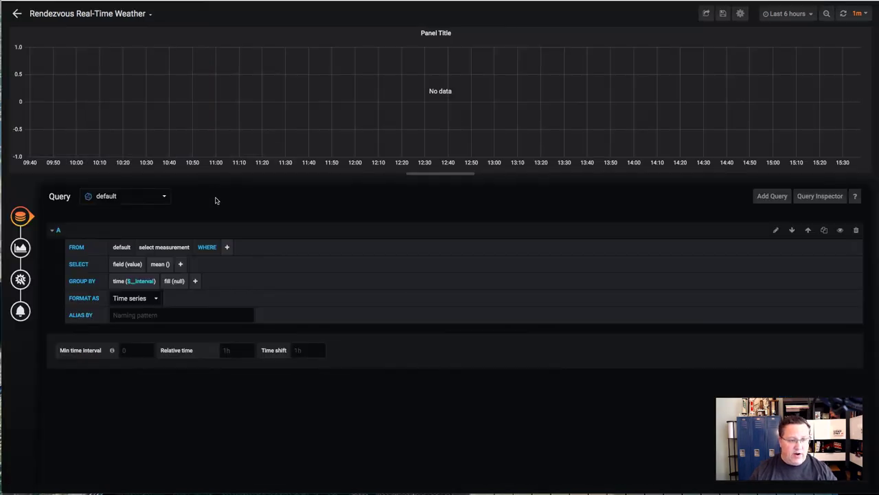
pyautogui.click(164, 248)
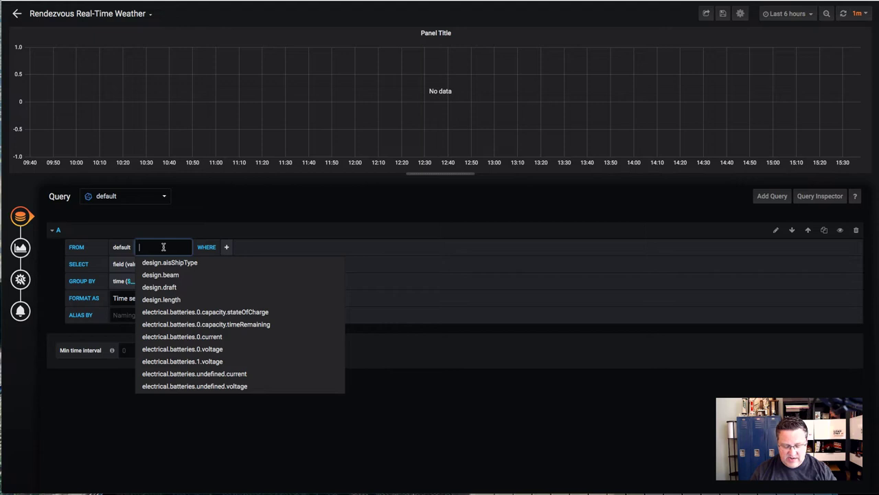
pyautogui.write('depth')
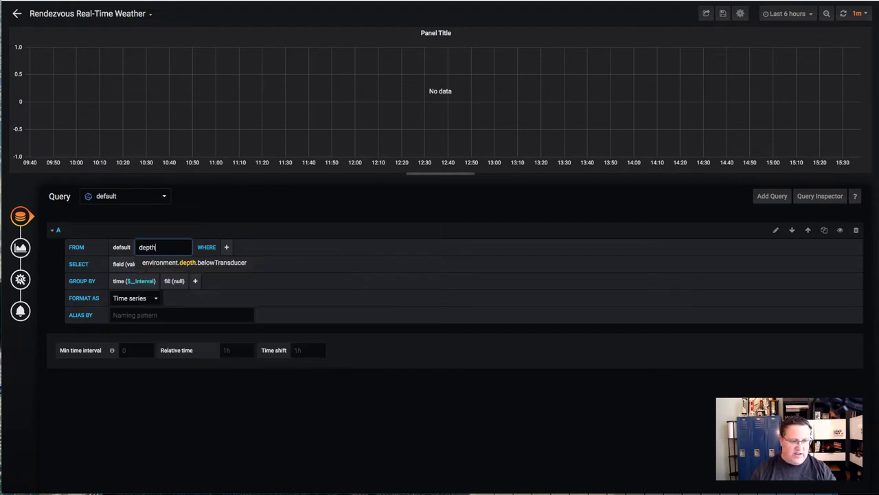
pyautogui.click(195, 262)
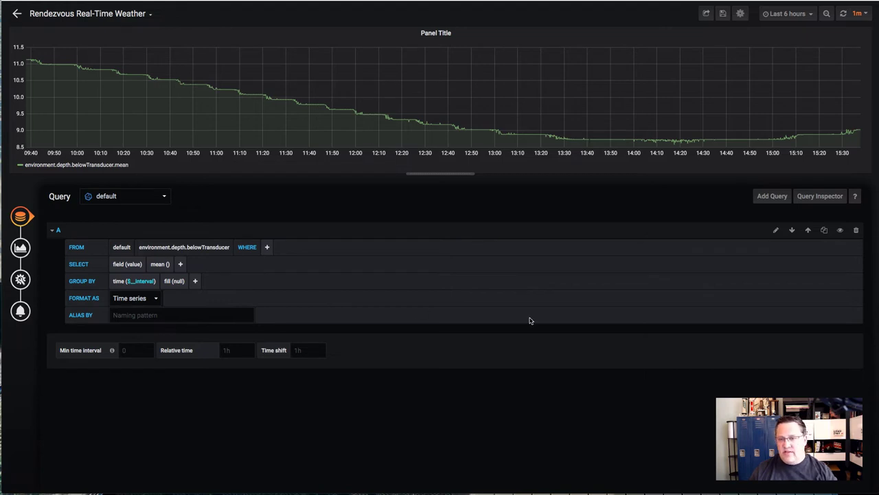
# Set the time range to Last 7 days, then narrow it to Last 2 days
pyautogui.click(789, 14)
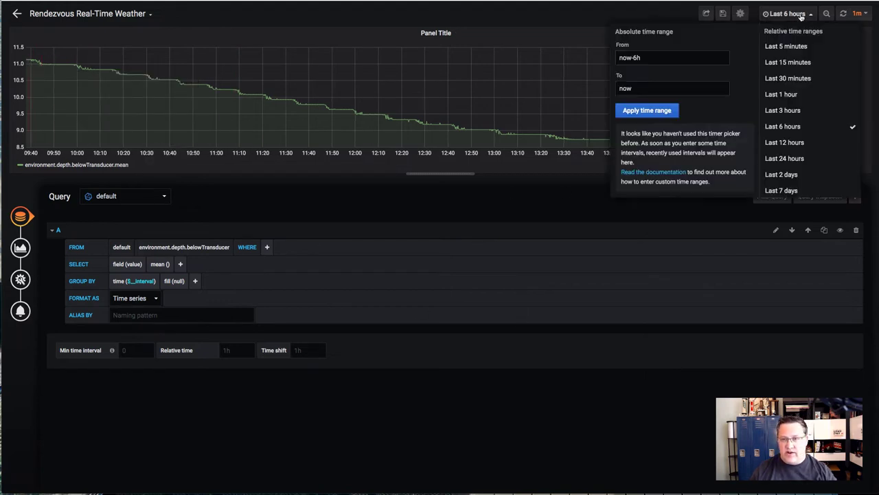
pyautogui.click(804, 189)
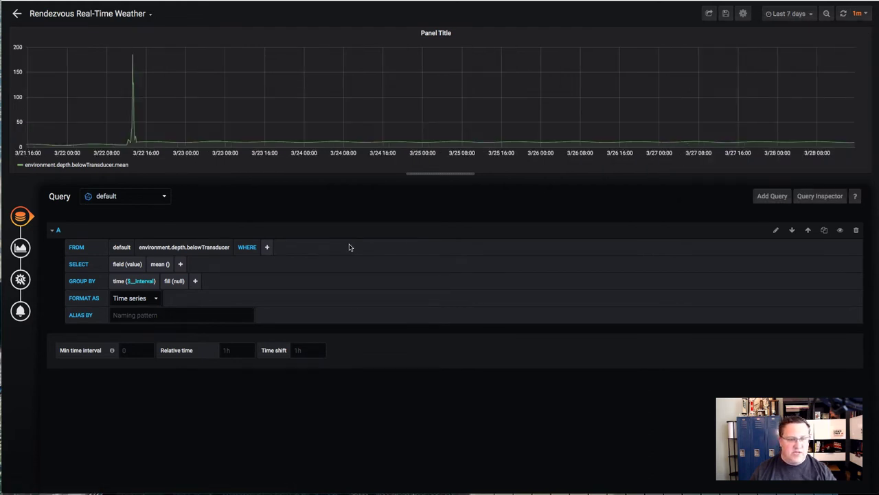
pyautogui.click(805, 13)
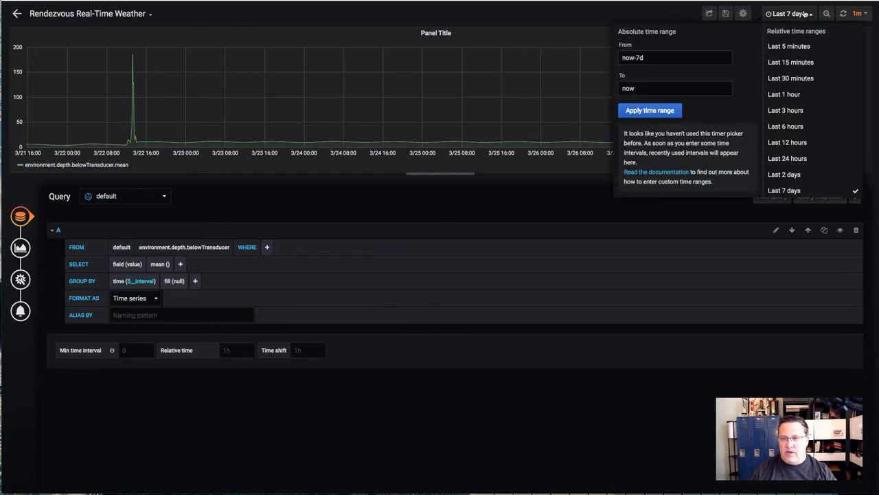
pyautogui.click(805, 176)
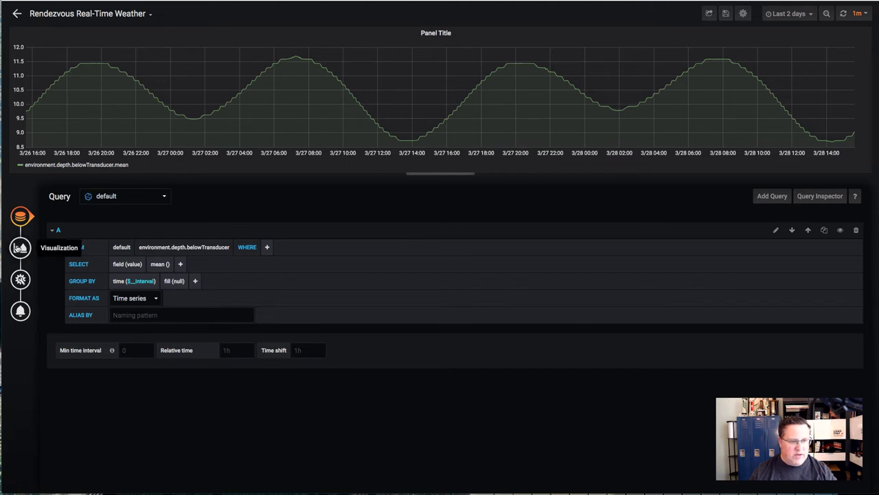
# Preview the depth panel as Stat, Gauge and Heatmap, then set it back to Graph
pyautogui.click(20, 248)
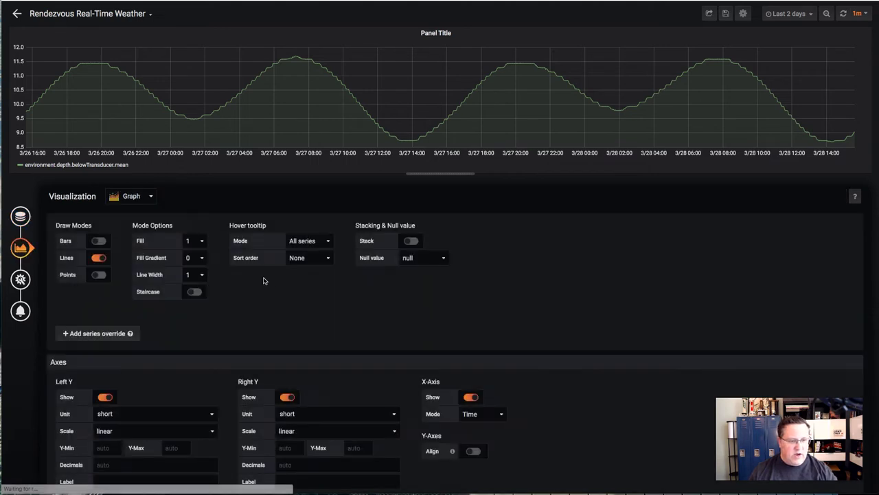
pyautogui.click(141, 196)
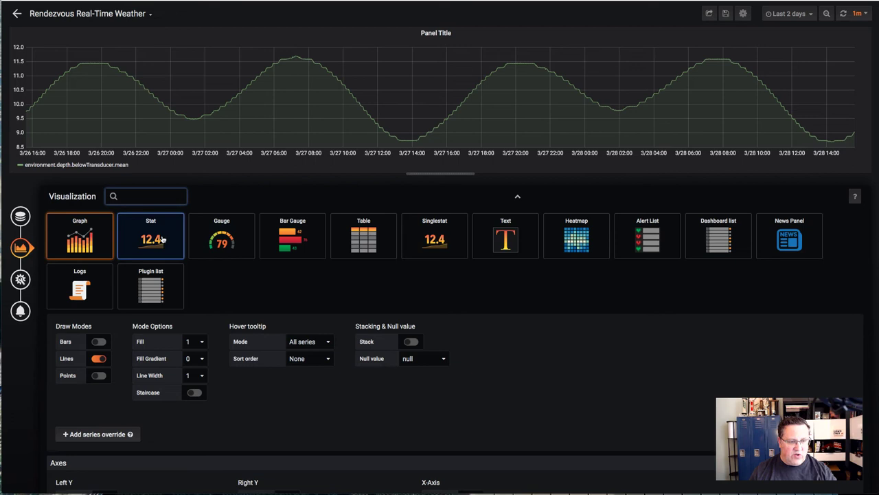
pyautogui.click(163, 238)
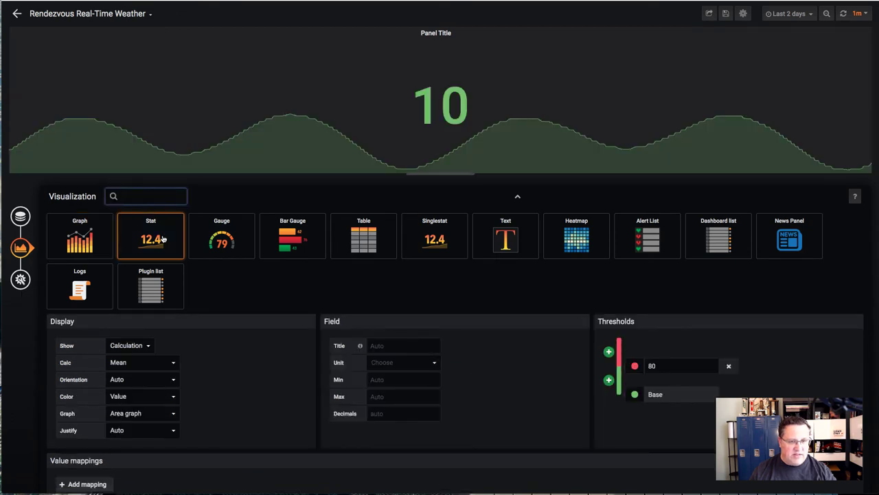
pyautogui.click(231, 243)
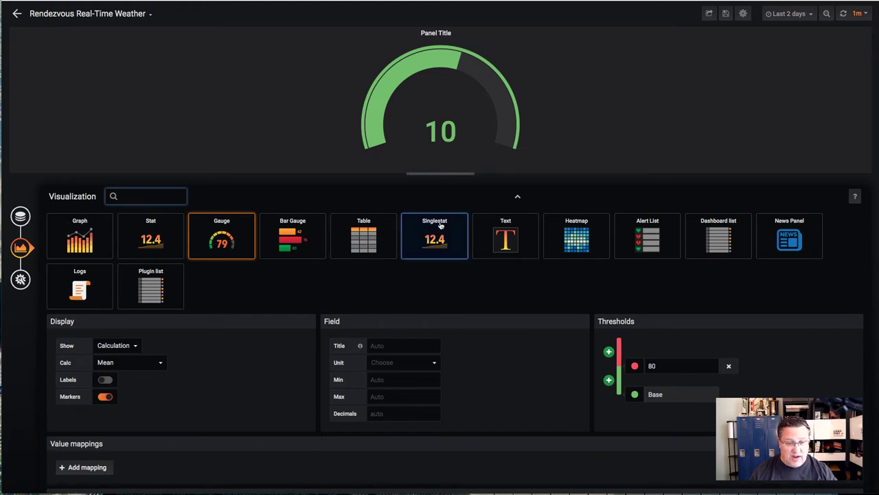
pyautogui.click(573, 224)
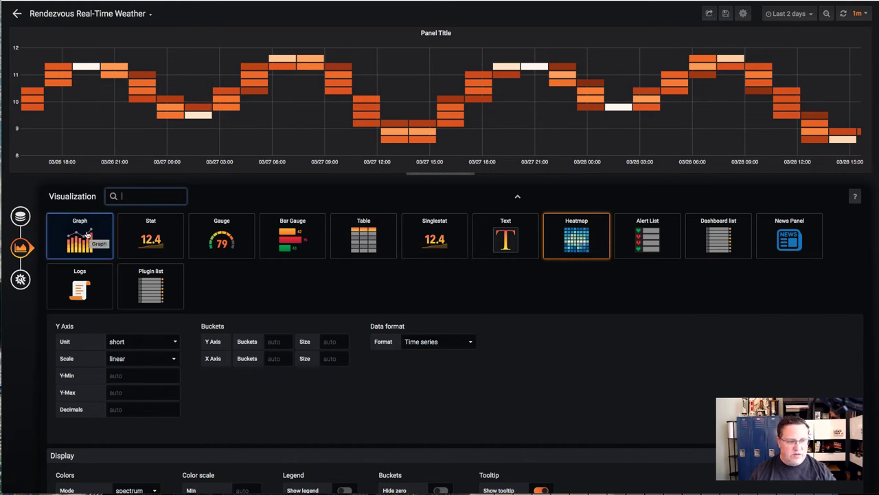
pyautogui.click(82, 236)
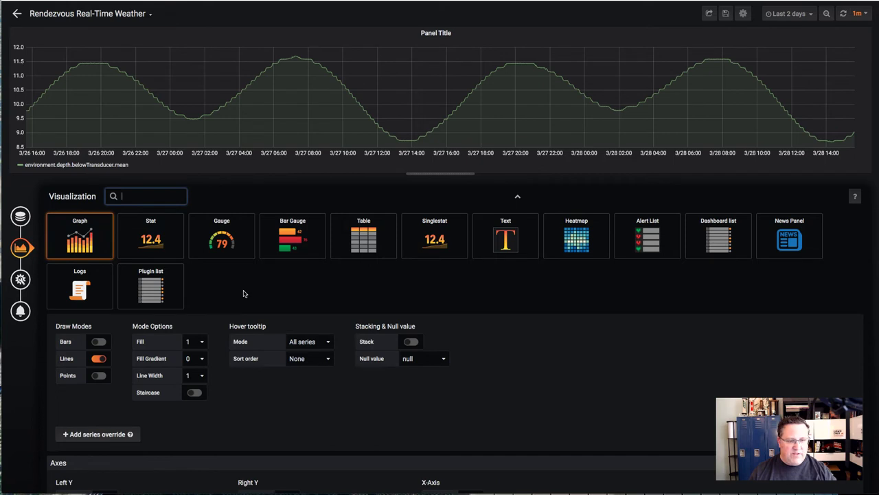
pyautogui.click(99, 341)
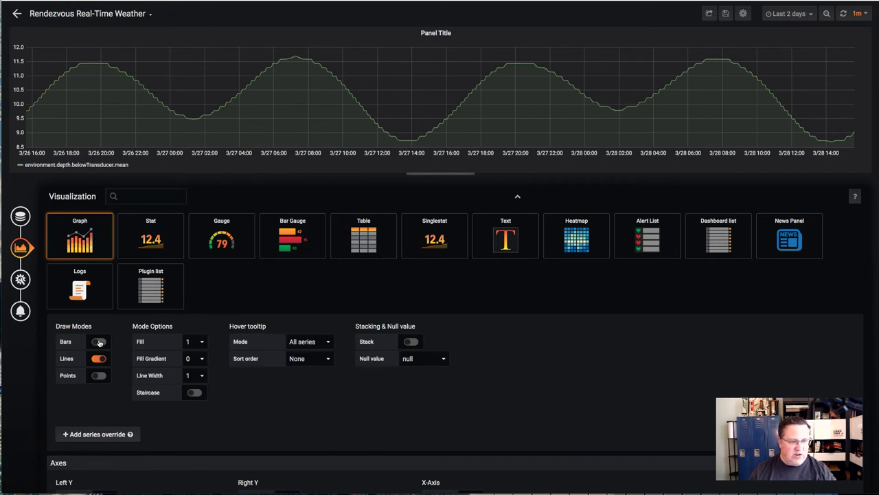
pyautogui.click(99, 341)
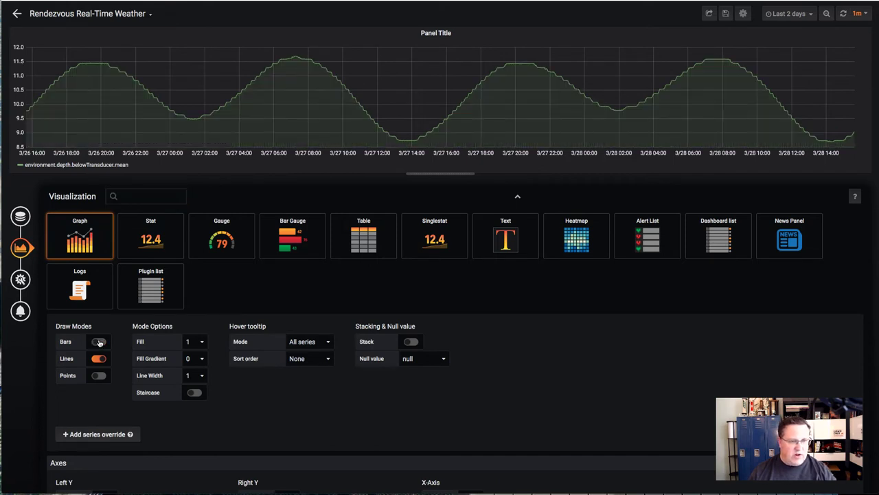
pyautogui.click(100, 375)
pyautogui.click(100, 375)
pyautogui.click(201, 342)
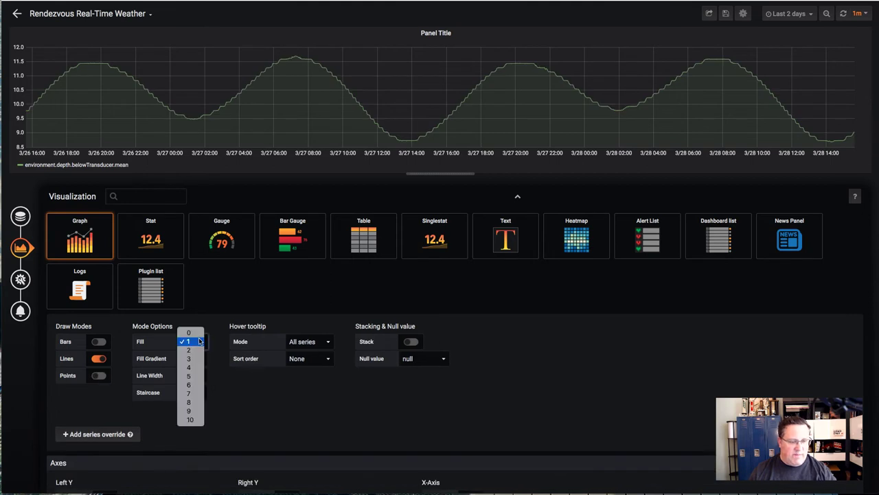
pyautogui.click(200, 358)
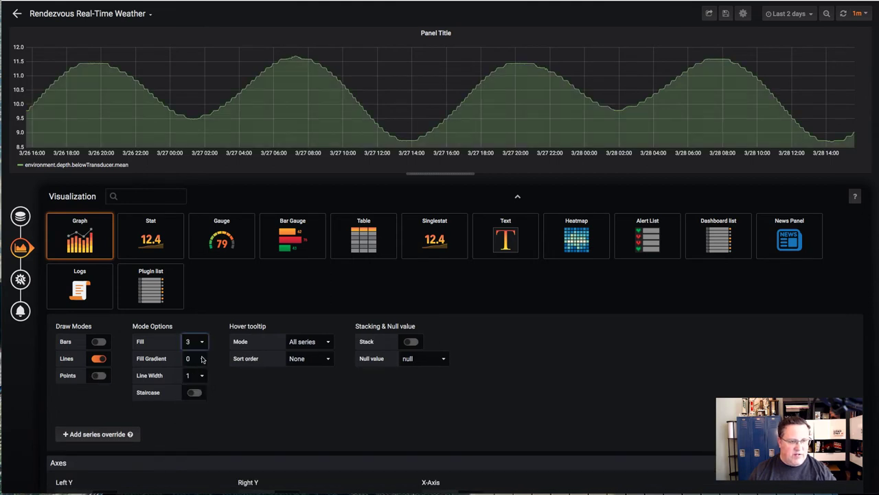
pyautogui.click(321, 342)
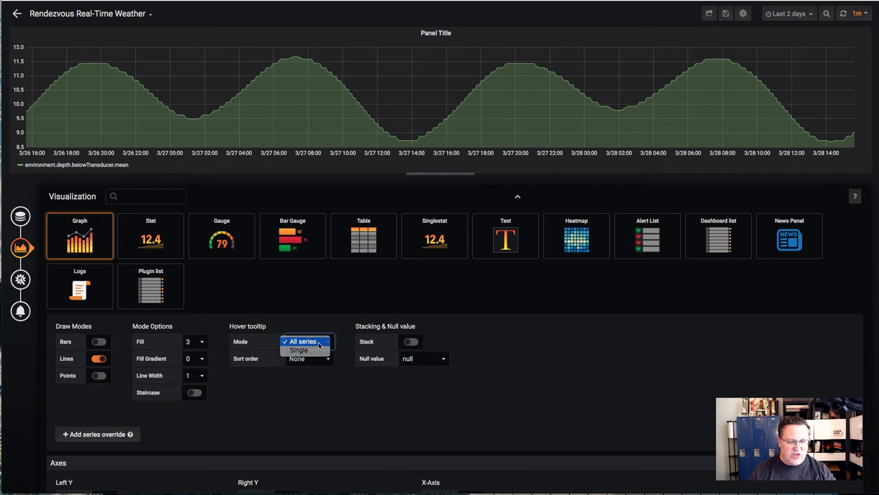
pyautogui.click(320, 342)
pyautogui.scroll(-1, 420, 341)
pyautogui.scroll(-5, 330, 389)
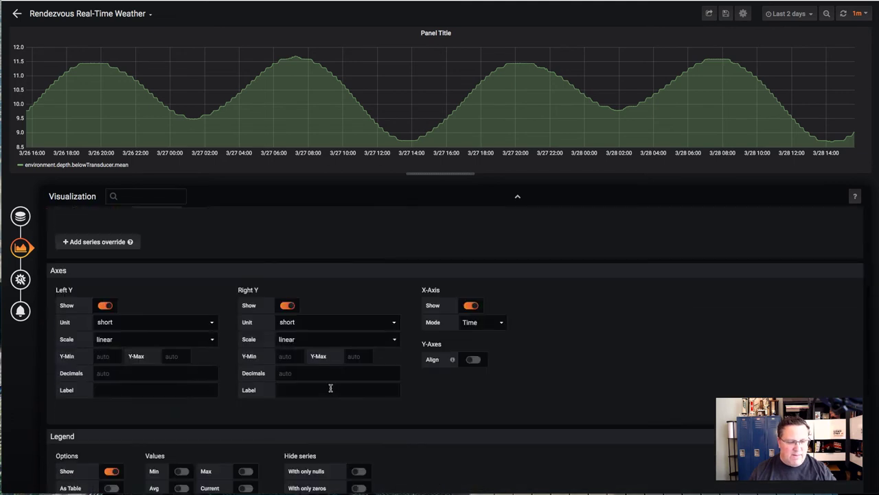
pyautogui.scroll(6, 313, 375)
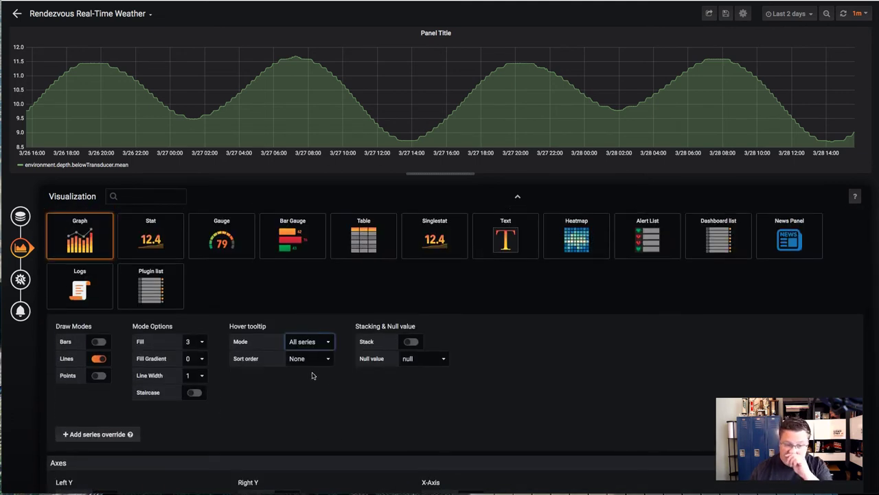
pyautogui.scroll(-1, 285, 386)
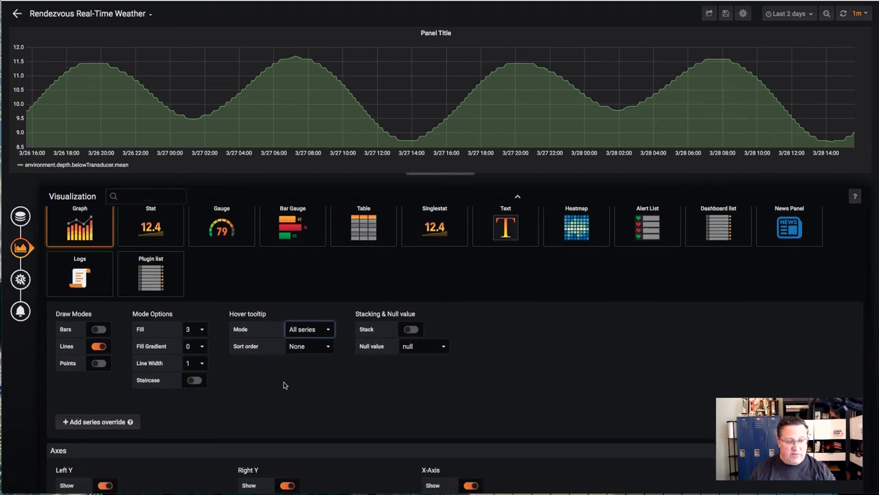
pyautogui.scroll(-5, 285, 386)
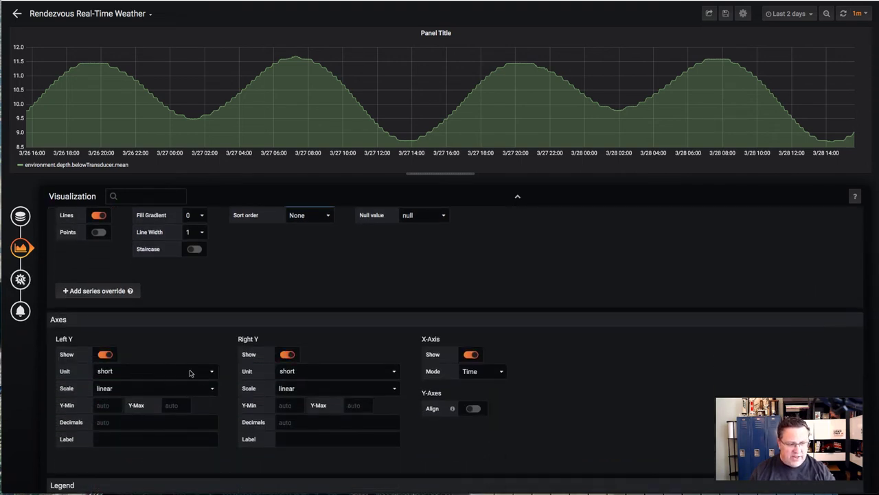
pyautogui.scroll(-4, 321, 353)
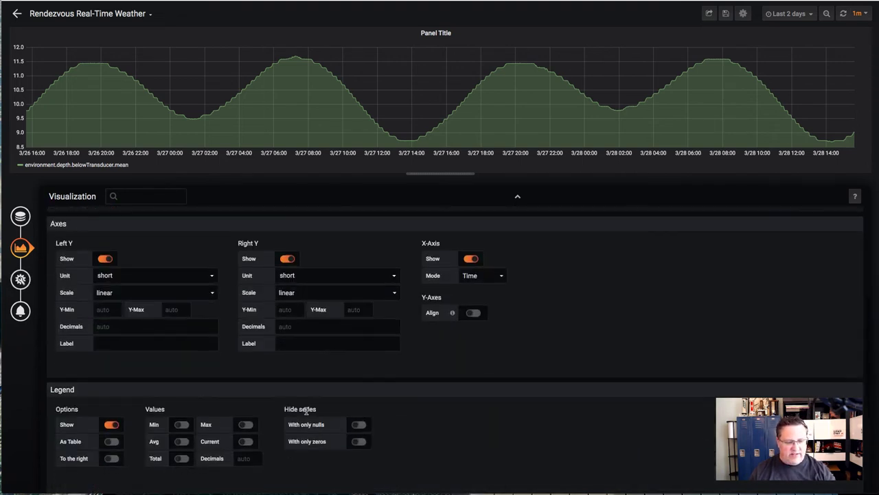
pyautogui.scroll(10, 306, 410)
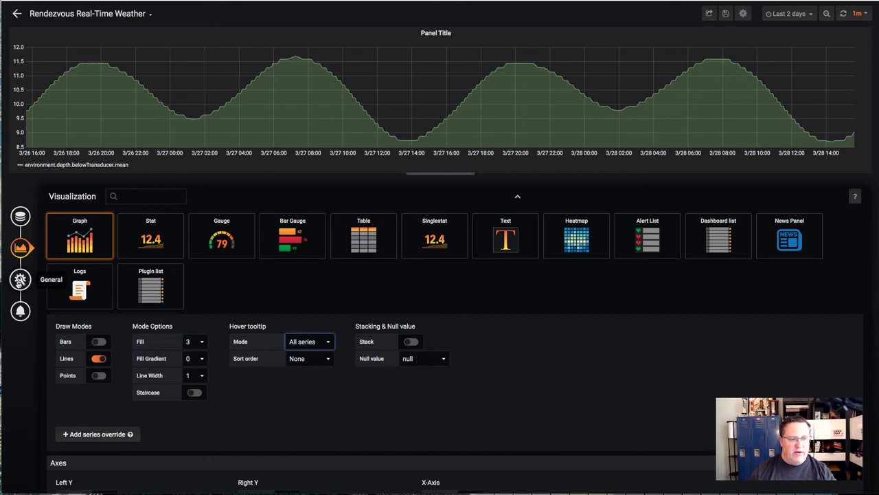
# Change the panel title to 'Depth'
pyautogui.click(19, 282)
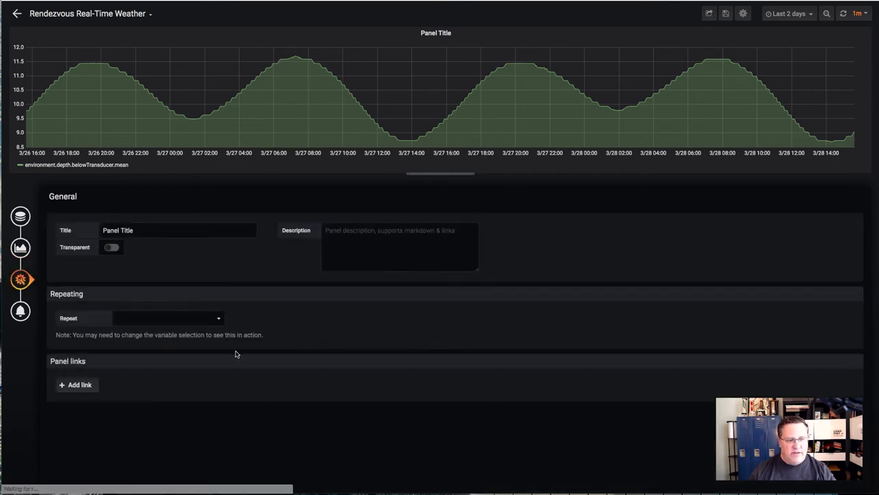
pyautogui.moveTo(163, 230); pyautogui.dragTo(97, 231)
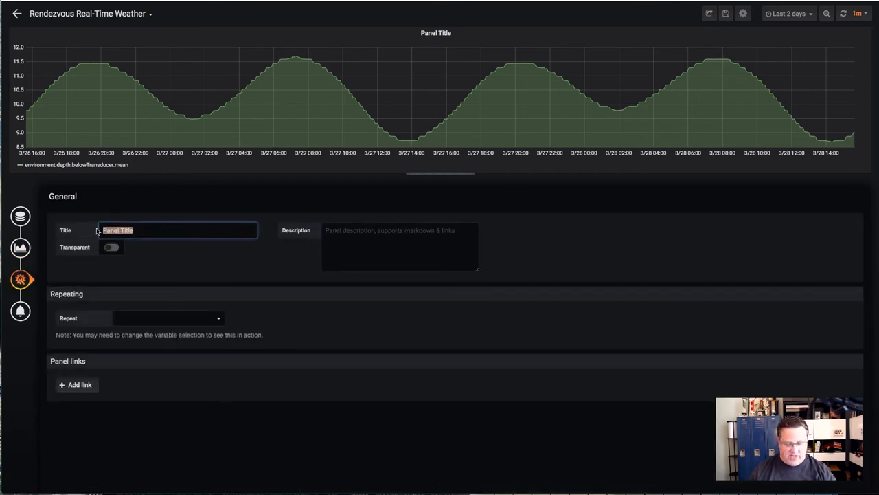
pyautogui.write('Depth')
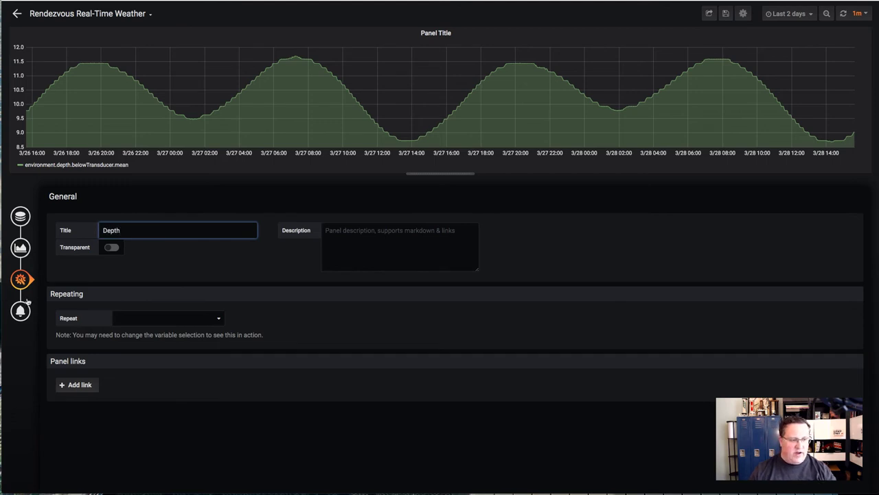
# Create an alert rule for the Depth panel, named Depth alert
pyautogui.click(21, 310)
pyautogui.click(452, 258)
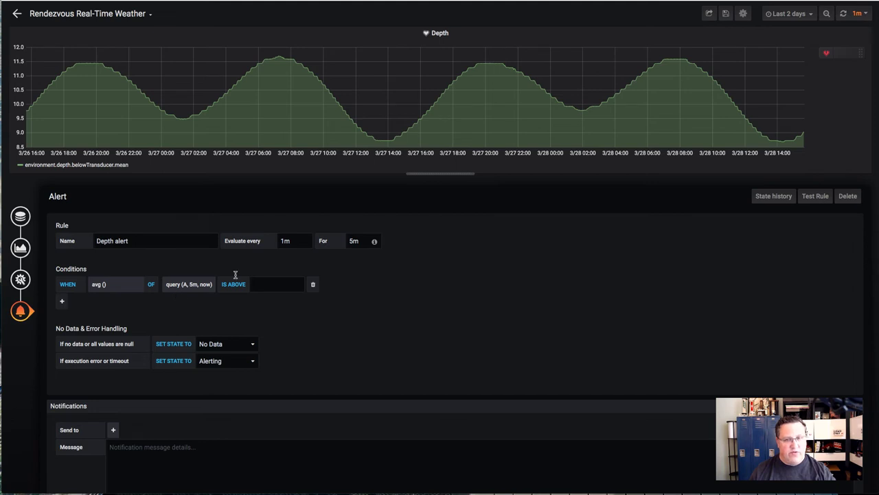
pyautogui.moveTo(776, 111)
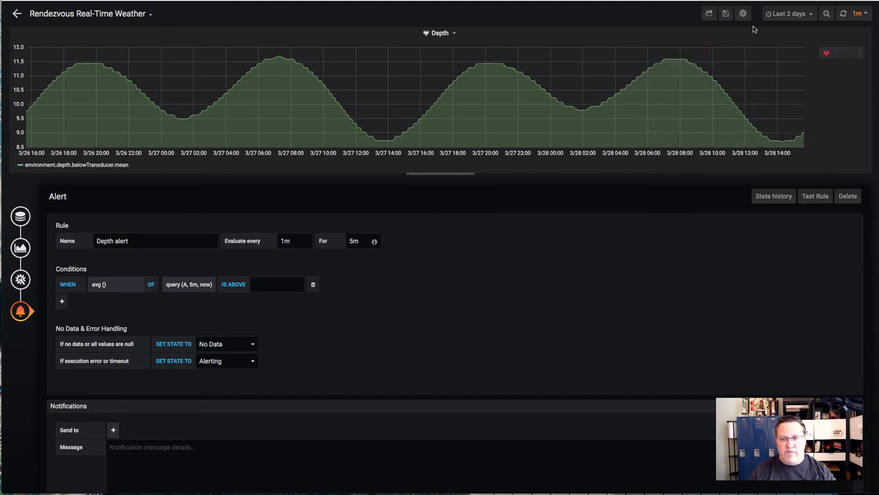
# Add a new dashboard panel querying the environment.wind.speedApparent measurement
pyautogui.click(17, 14)
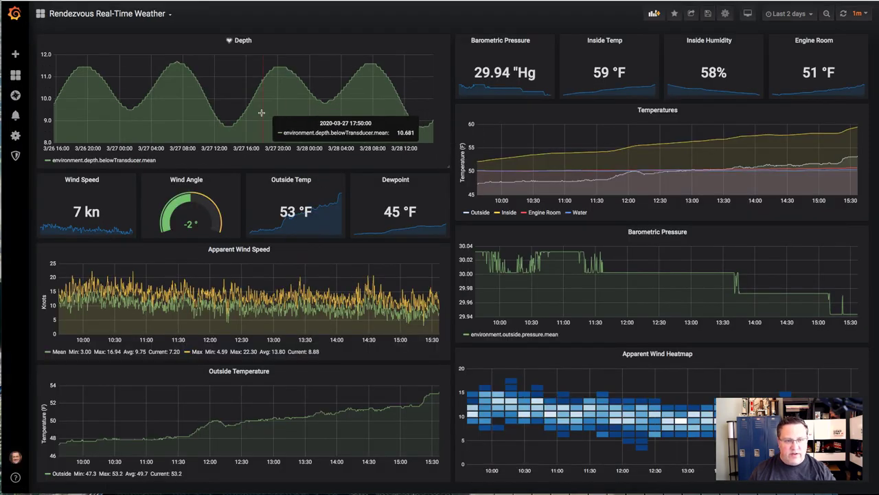
pyautogui.click(656, 15)
pyautogui.click(209, 97)
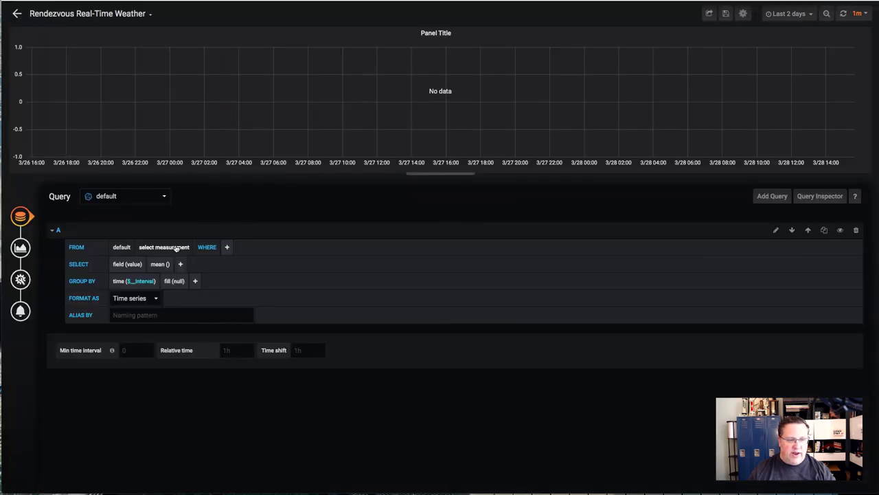
pyautogui.click(170, 248)
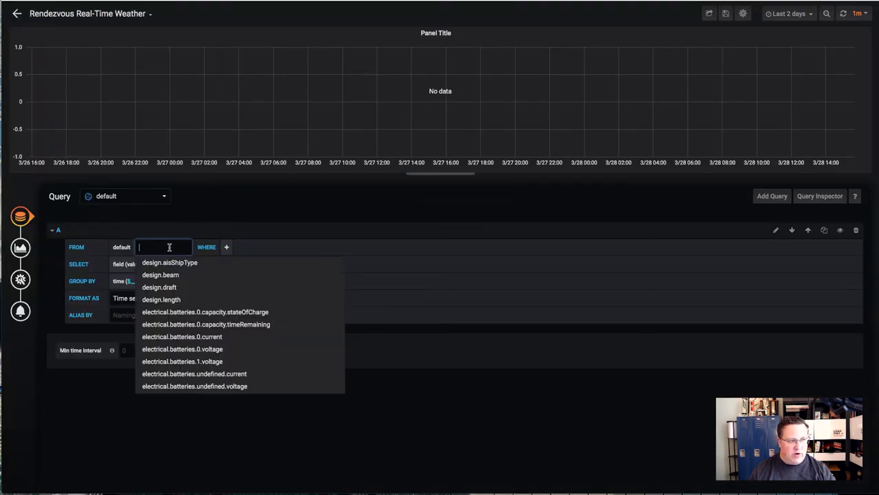
pyautogui.write('wind')
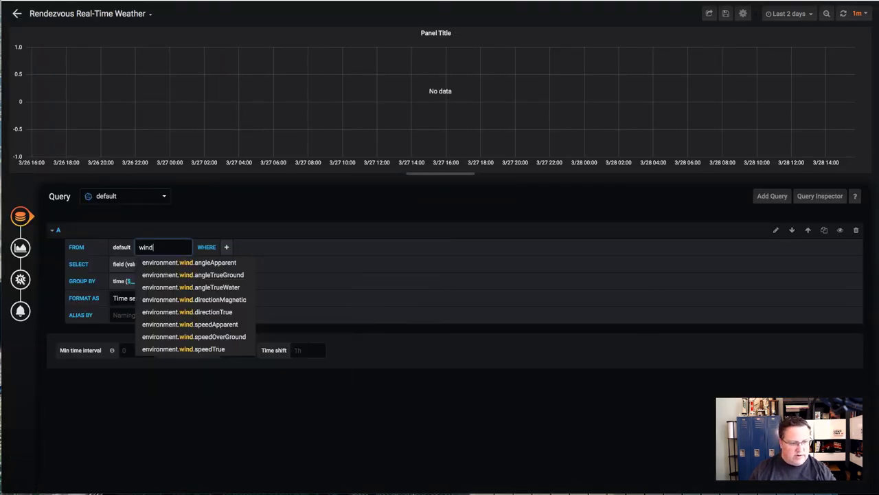
pyautogui.click(232, 327)
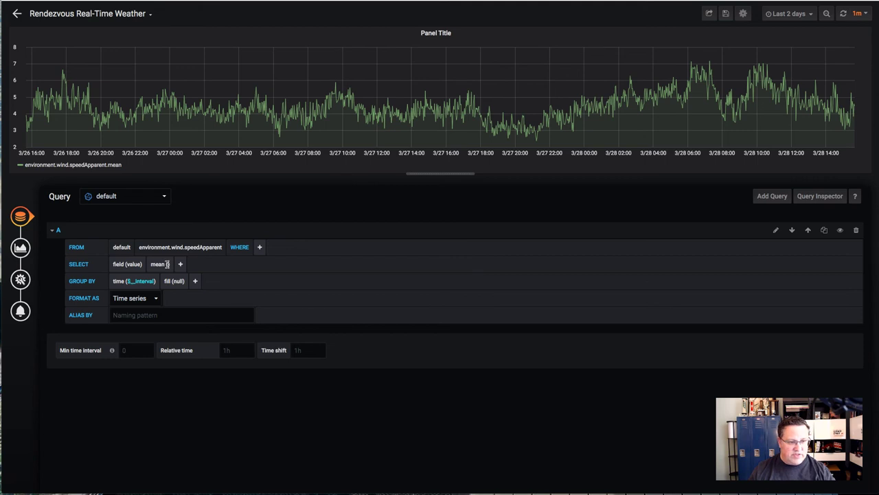
# Add a math() function after mean() with the expression * 1.94384449244006 to convert to knots
pyautogui.click(180, 264)
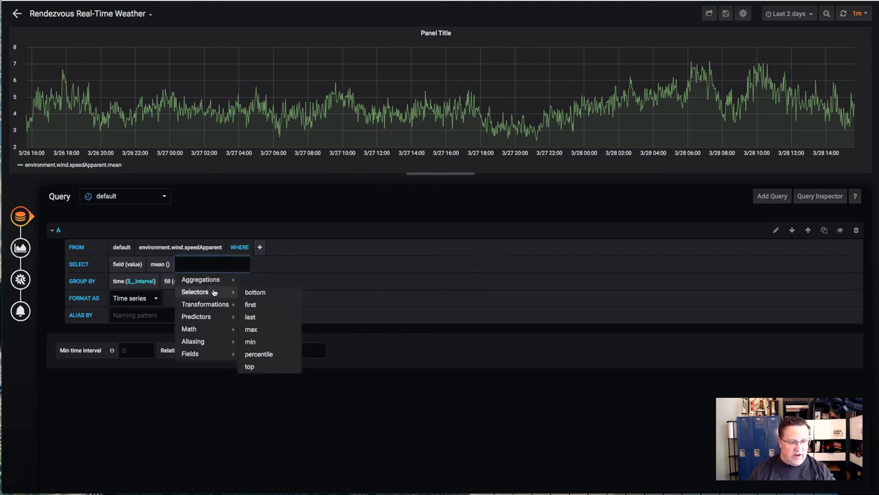
pyautogui.write('math')
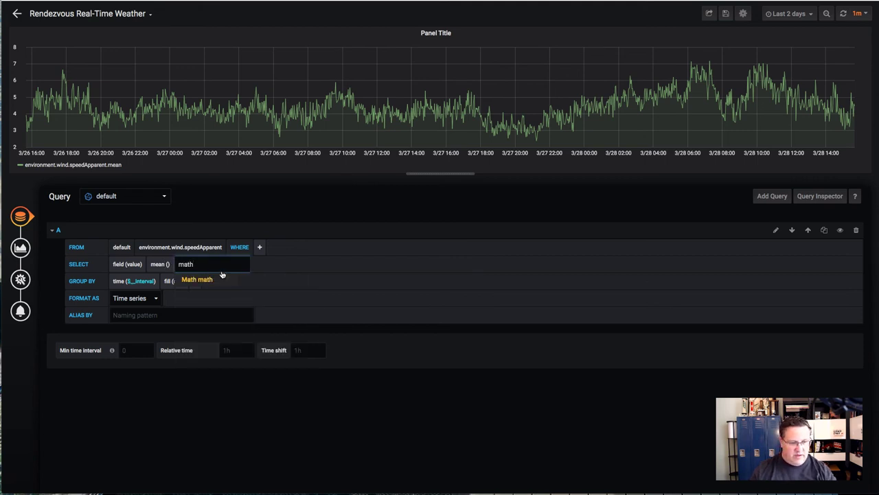
pyautogui.click(219, 279)
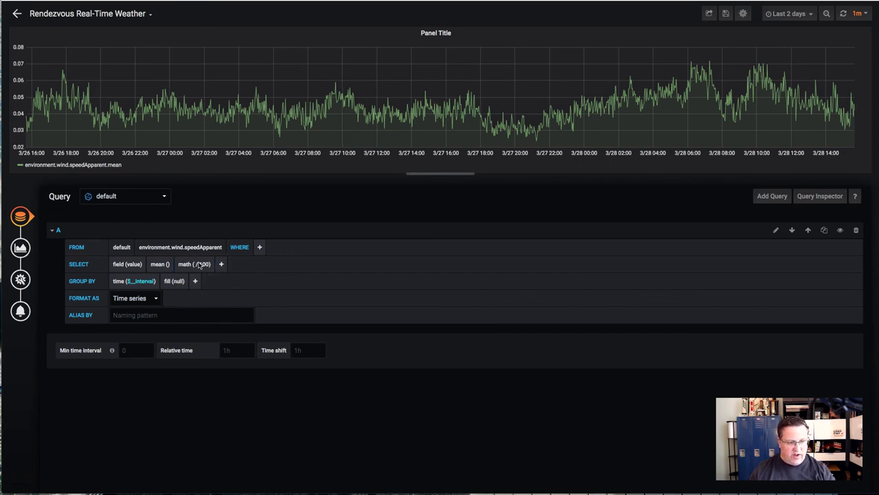
pyautogui.click(200, 265)
pyautogui.write('* 1.94384449244006')
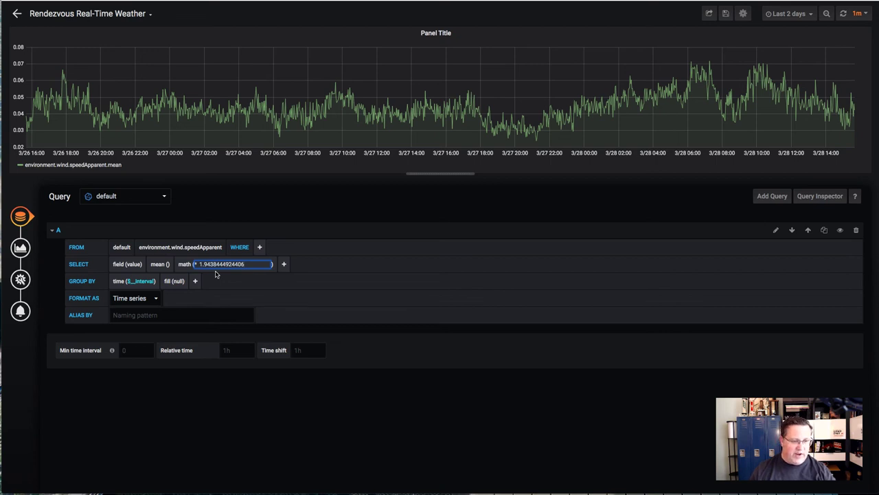
pyautogui.press('Return')
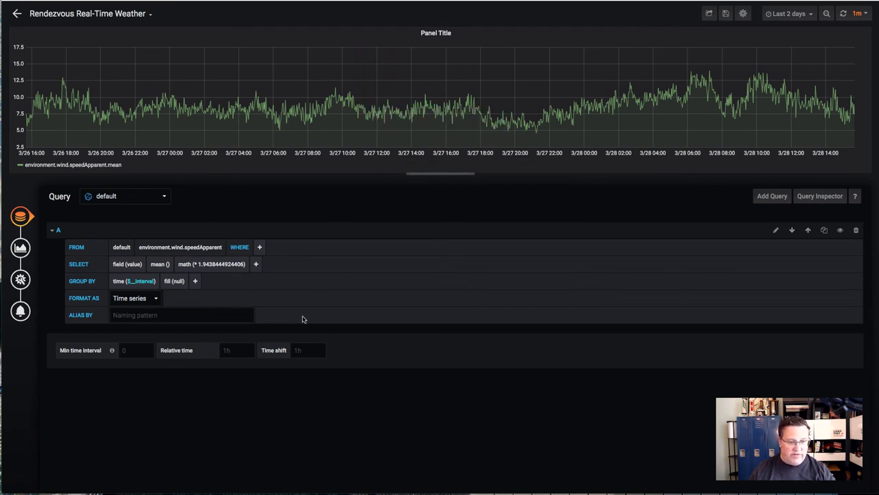
# Try bars and points on the apparent wind speed panel, then switch it to the Heatmap visualization
pyautogui.click(20, 248)
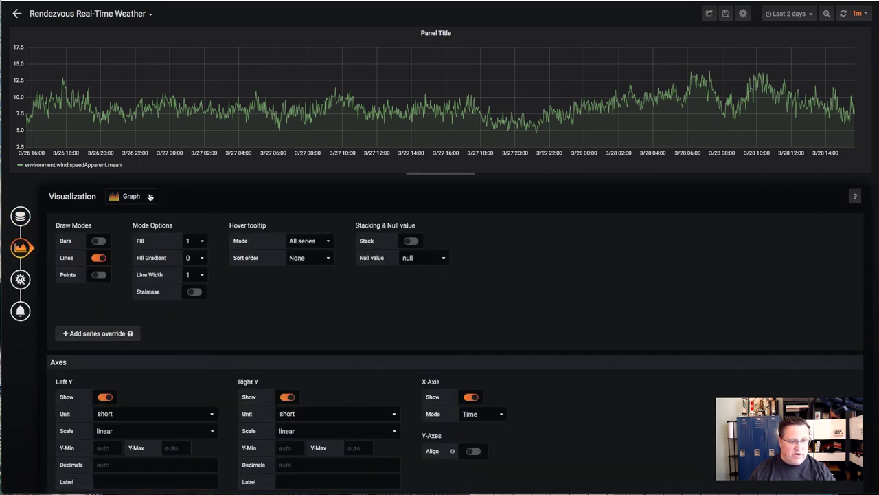
pyautogui.click(99, 241)
pyautogui.click(99, 274)
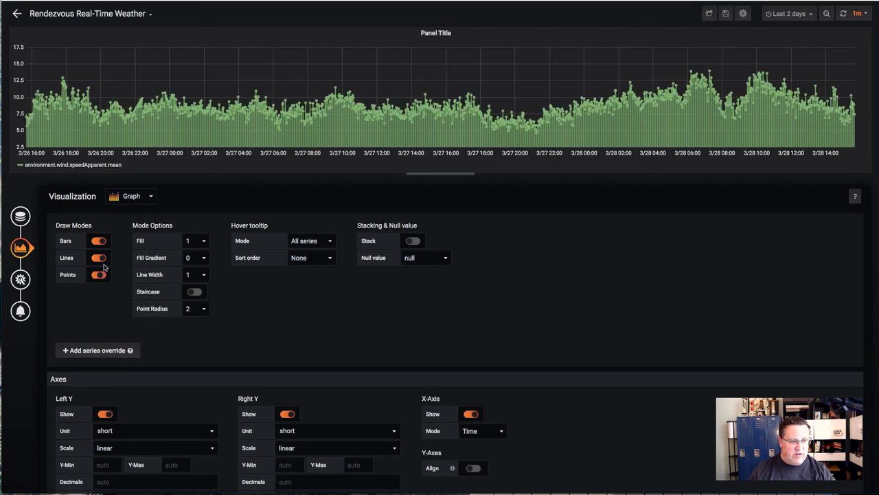
pyautogui.click(135, 196)
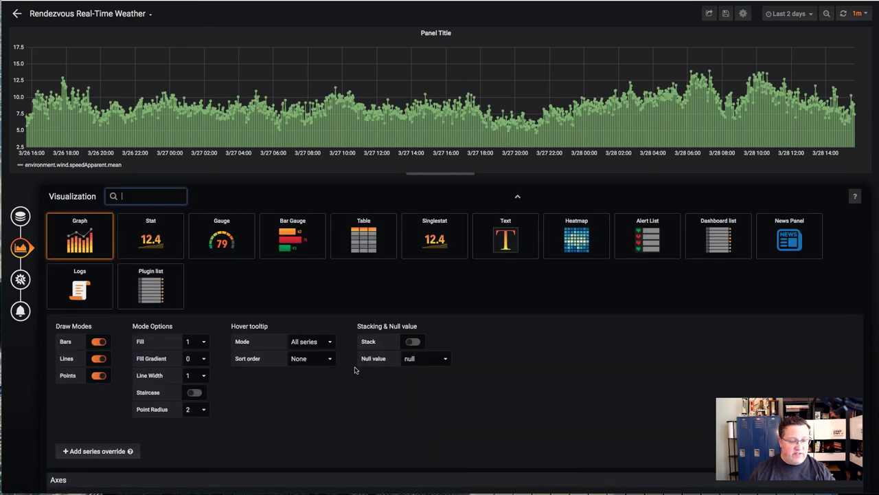
pyautogui.click(576, 237)
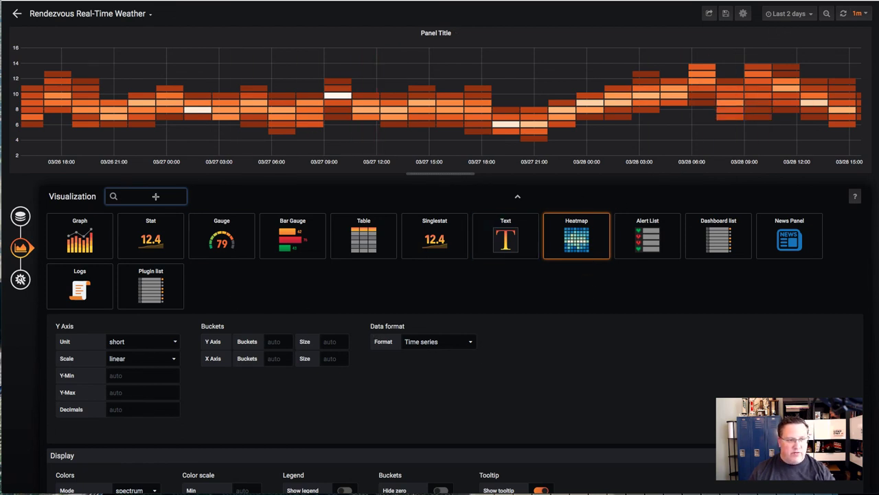
pyautogui.click(16, 13)
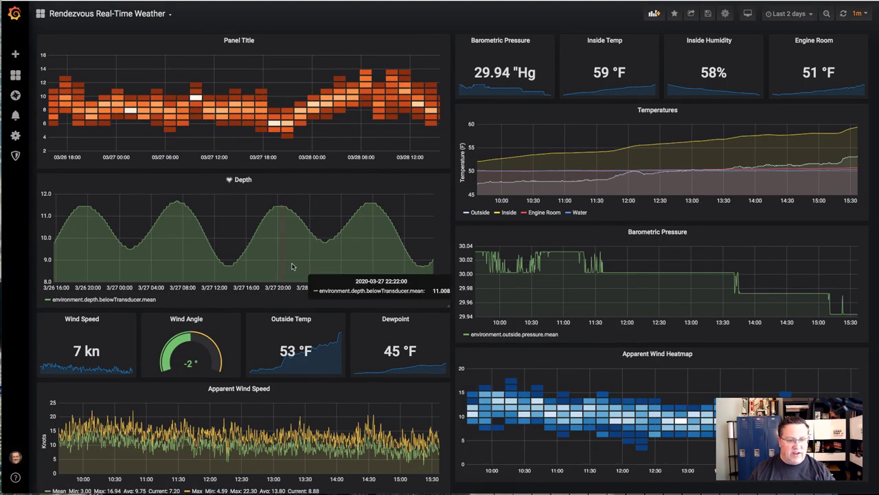